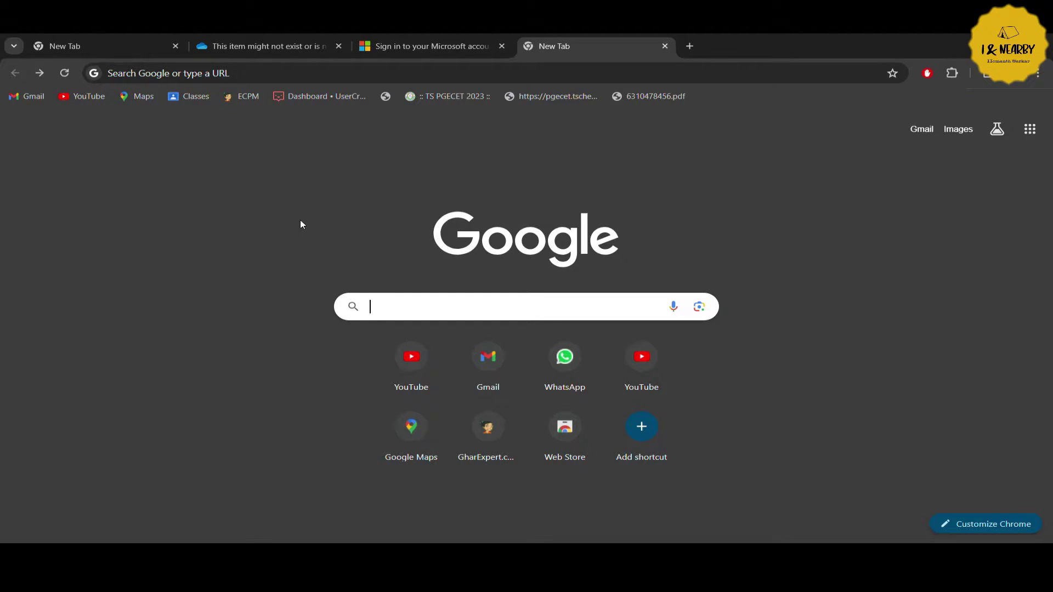
- Search Google for 'jntuh student management system' using the suggested completion
text(jntuh stu)
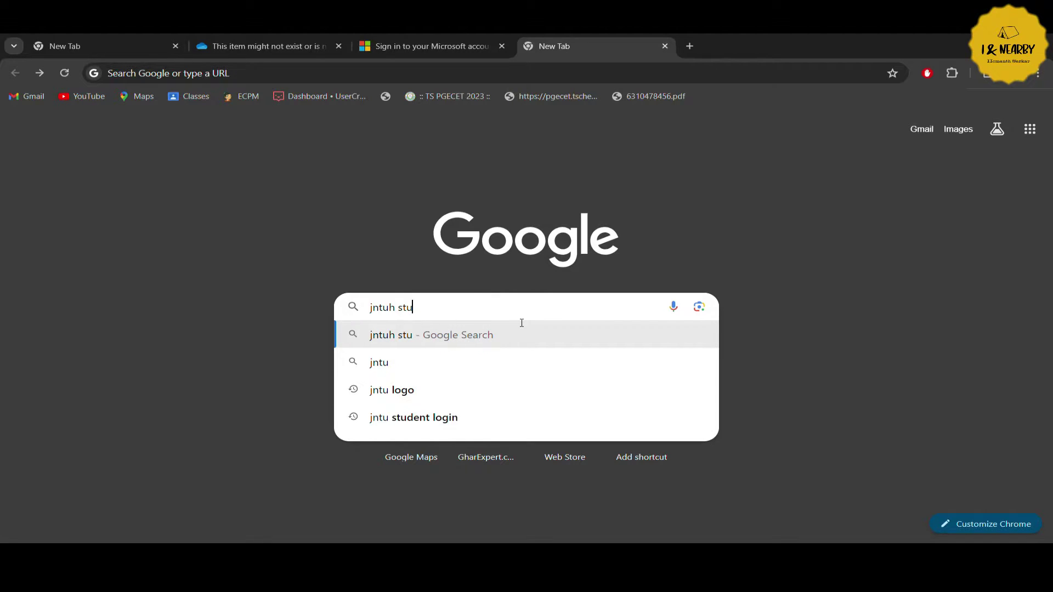
text(dent)
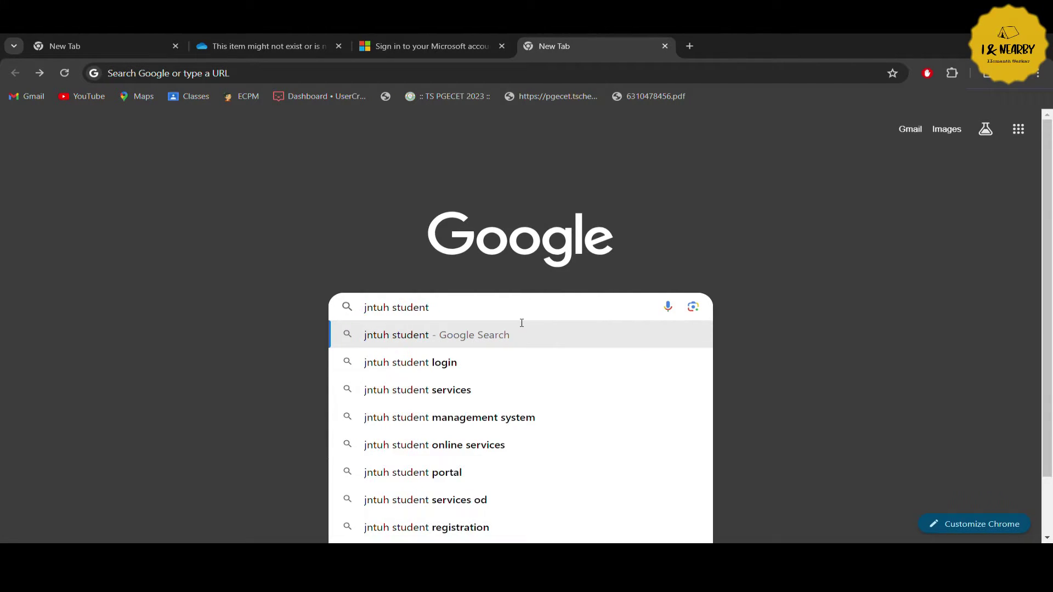
key(Down)
key(Down)
key(Down)
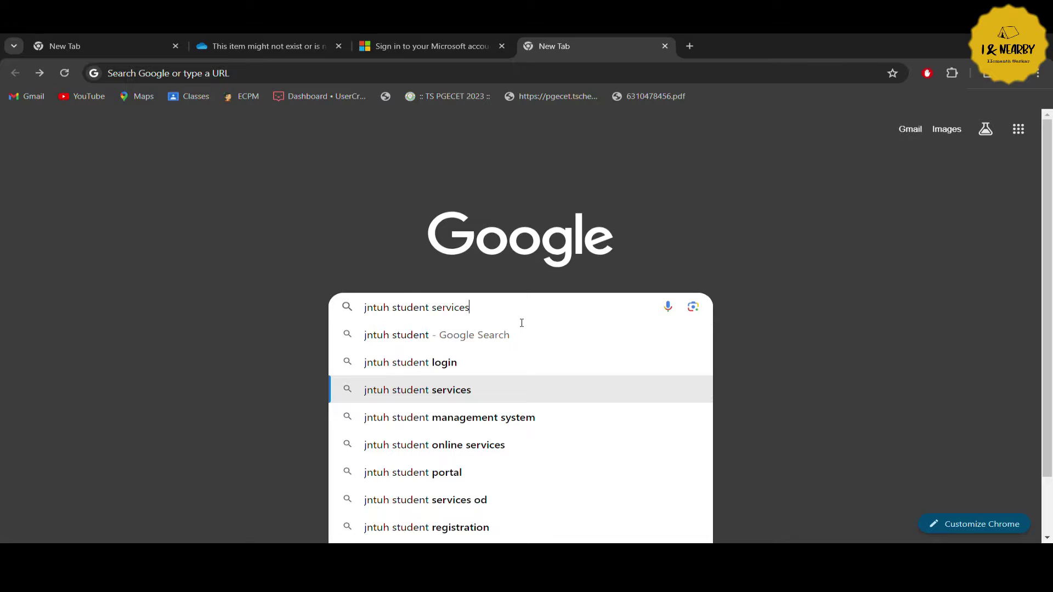
key(Return)
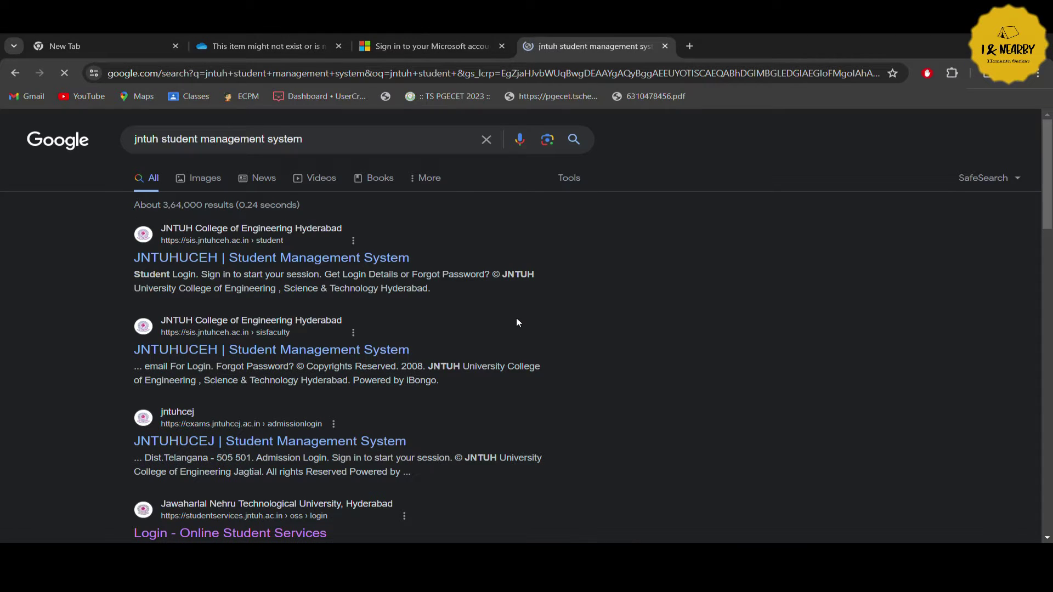
- Open the JNTUHUCEH portal and log in with the hall ticket number, password and security code
click(351, 264)
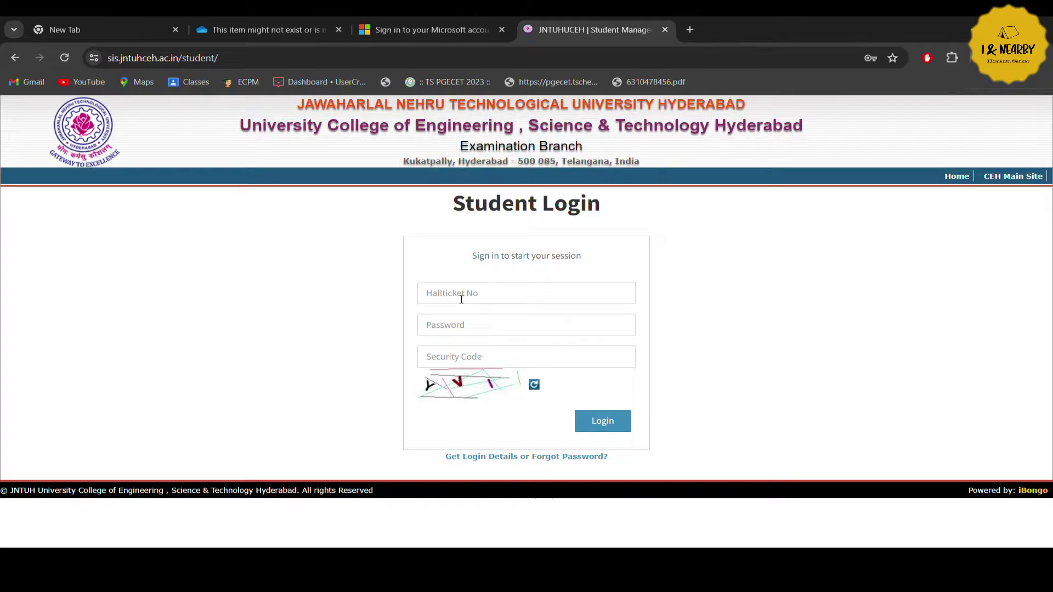
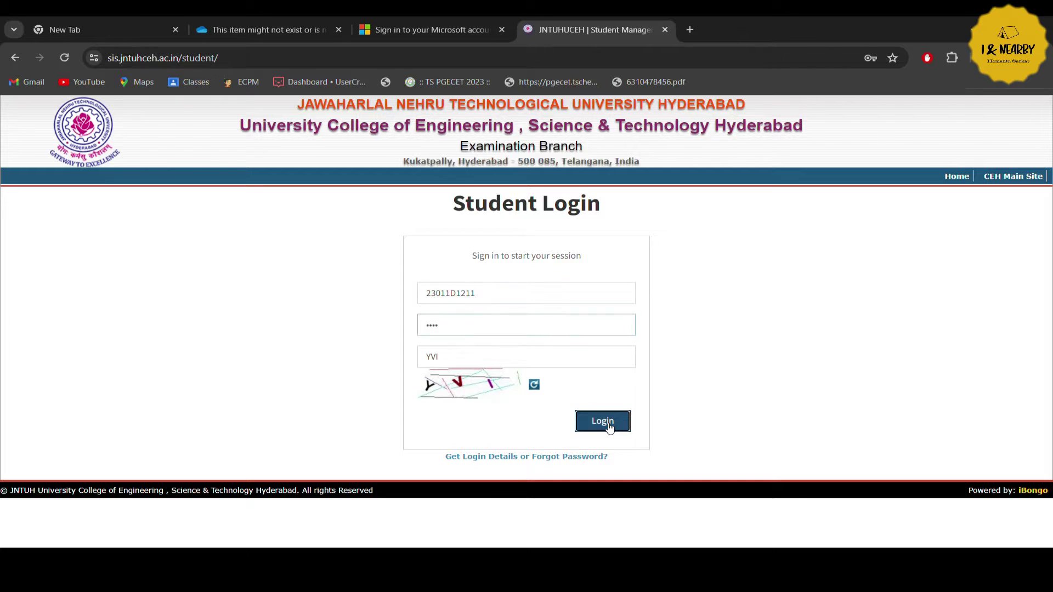
click(610, 427)
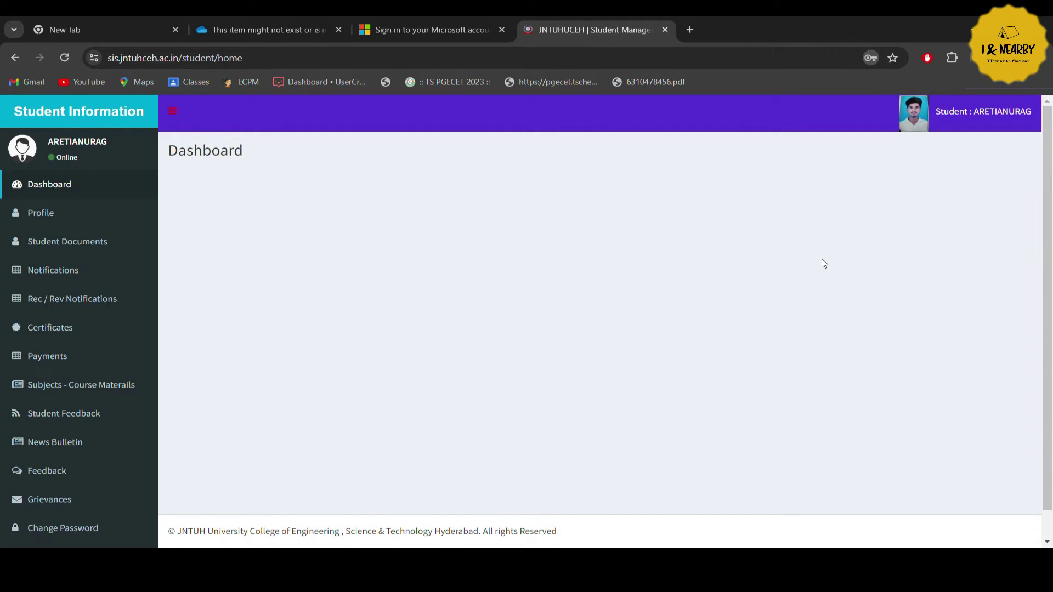
- Under in-process Notifications, start enrolment for M. Tech I Semester Regular February-2024
scroll(234, 367, down, 1)
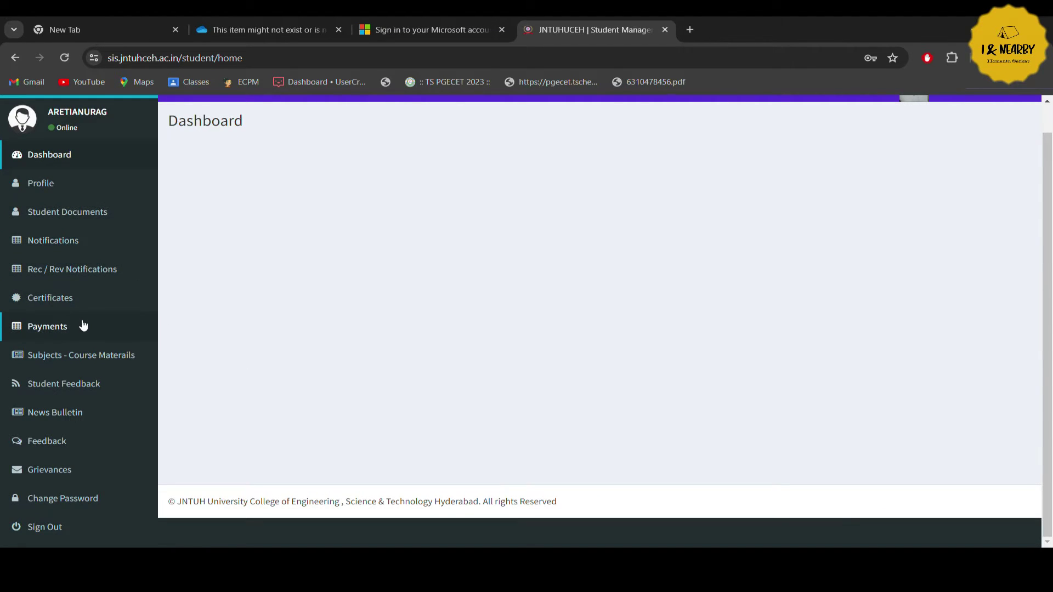
click(66, 241)
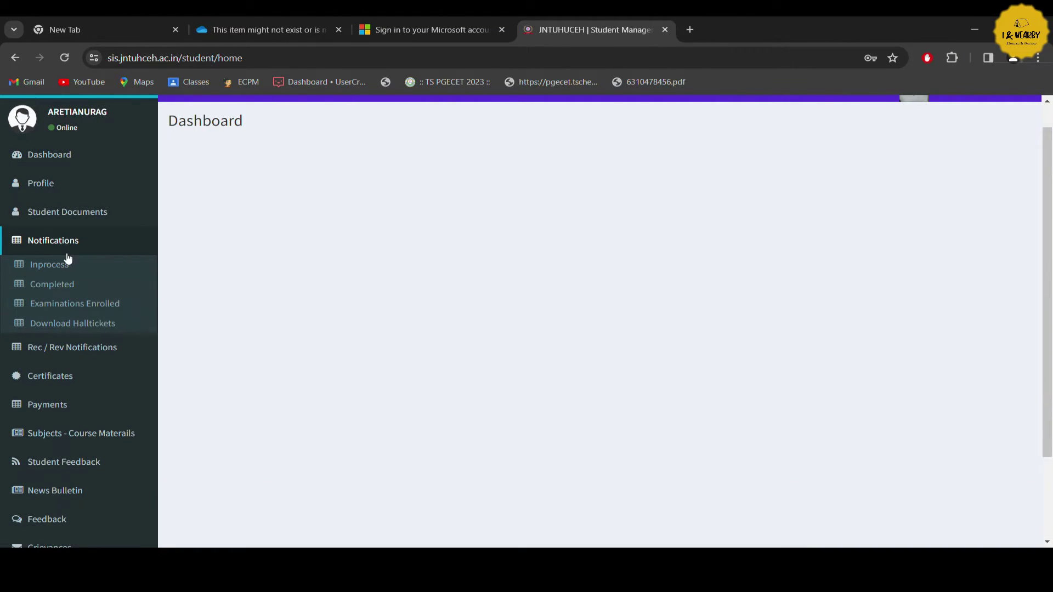
click(68, 262)
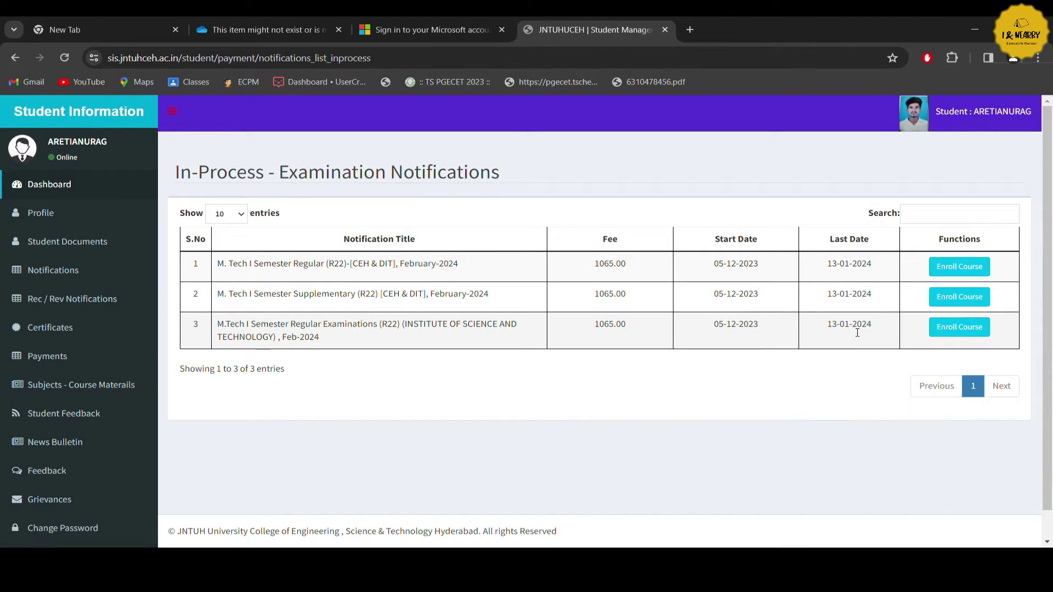
click(958, 265)
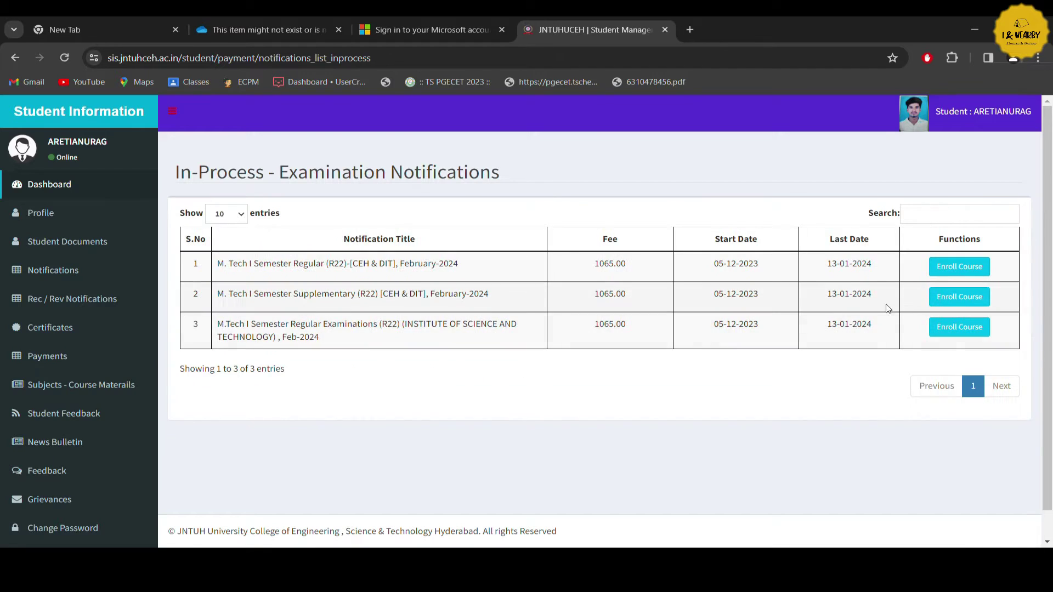
click(958, 266)
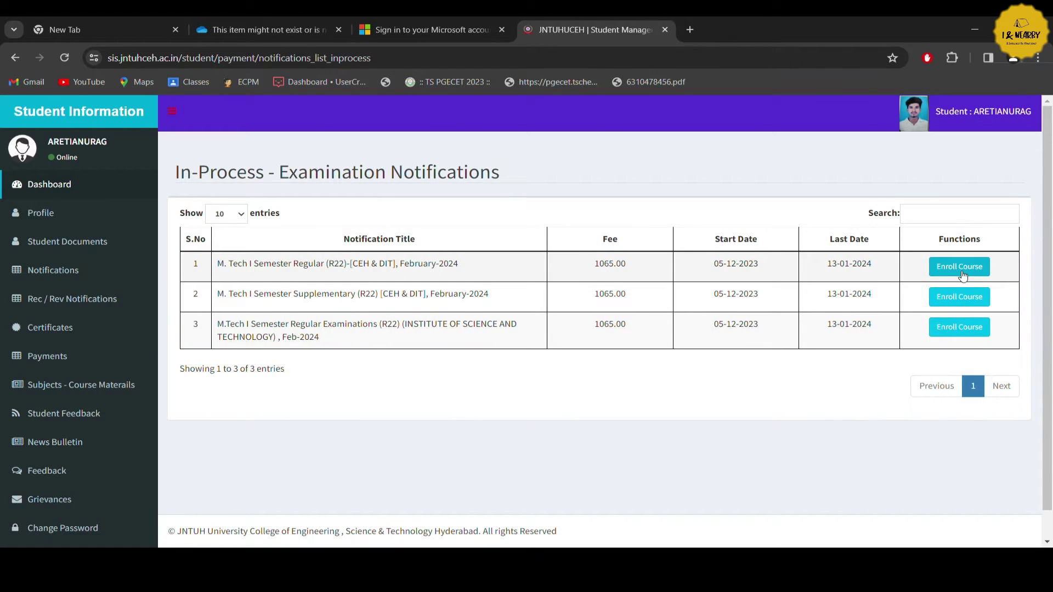
click(957, 265)
click(958, 264)
- Set Fee Type to Regular and select subjects 22GE11, 22GE19L, 22RMIPR and 22CEH4M
click(957, 266)
click(833, 242)
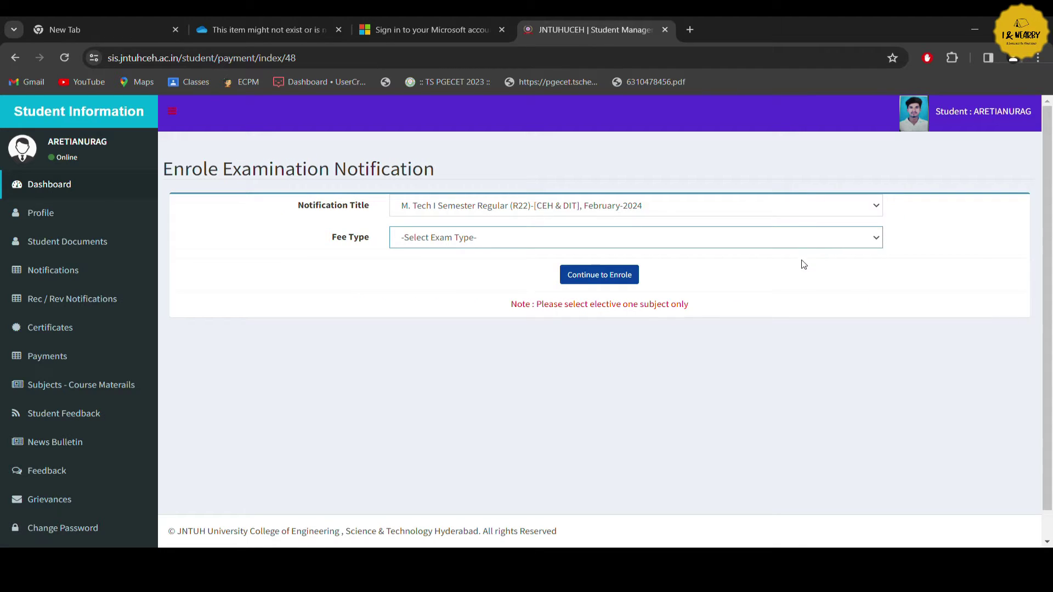
click(800, 265)
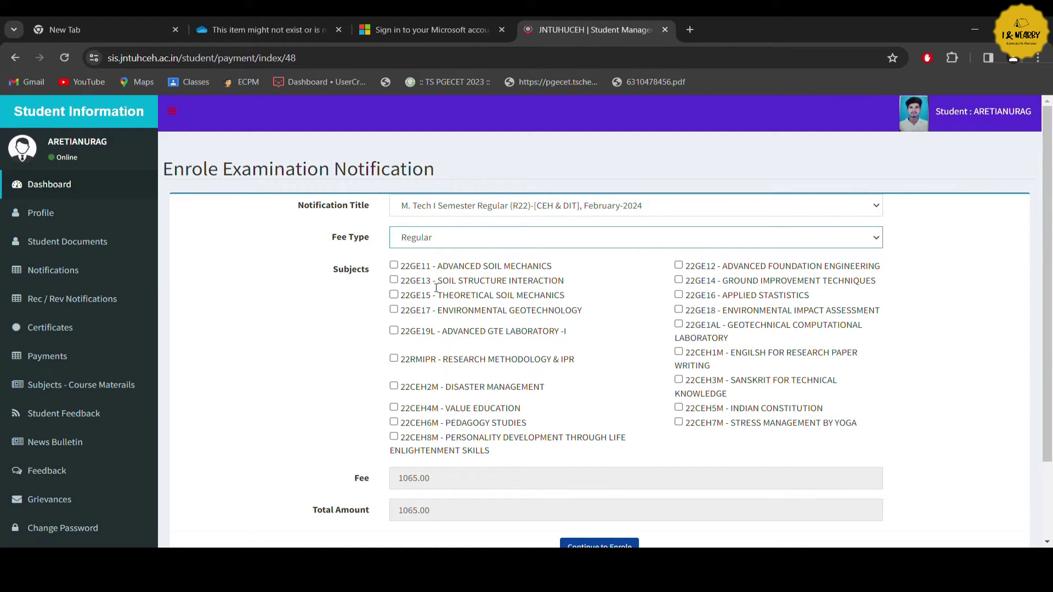
click(394, 266)
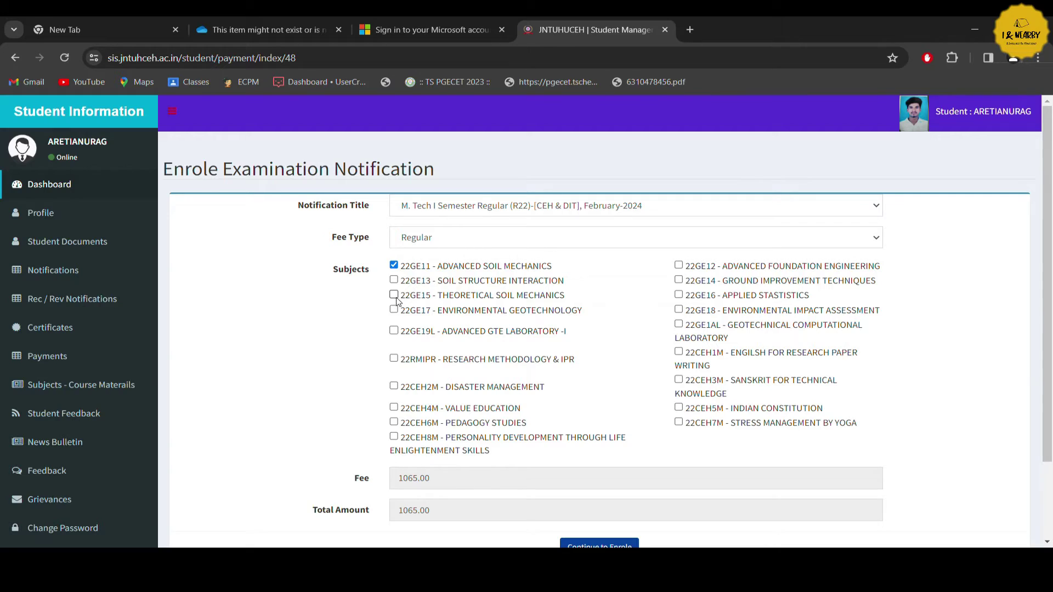
click(393, 331)
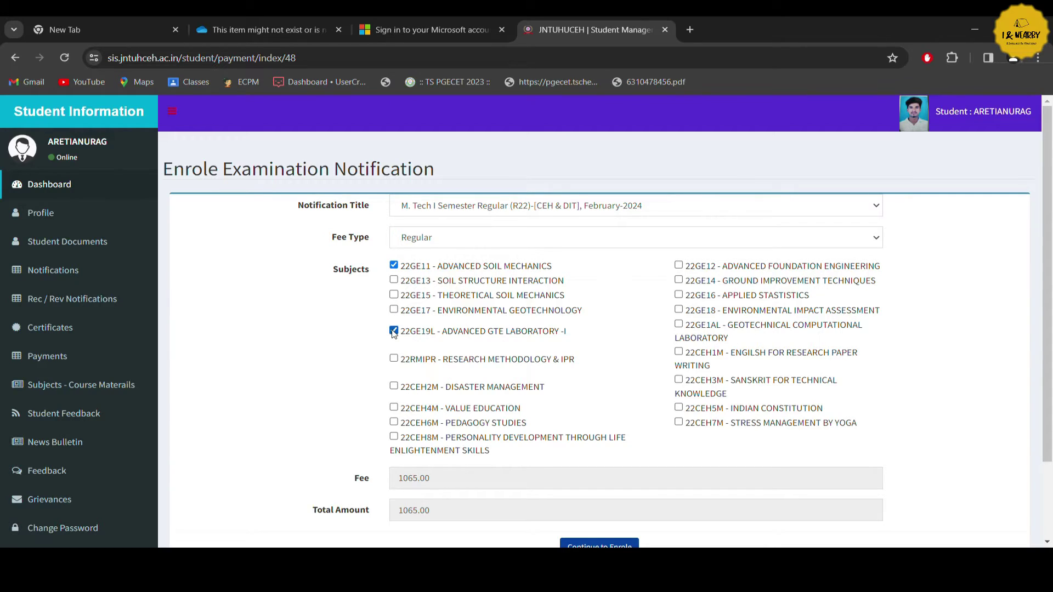
click(394, 358)
click(394, 408)
- Select subjects 22GE12, 22GE14, 22GE18 and 22GE1AL, then submit the enrolment
click(679, 267)
click(679, 280)
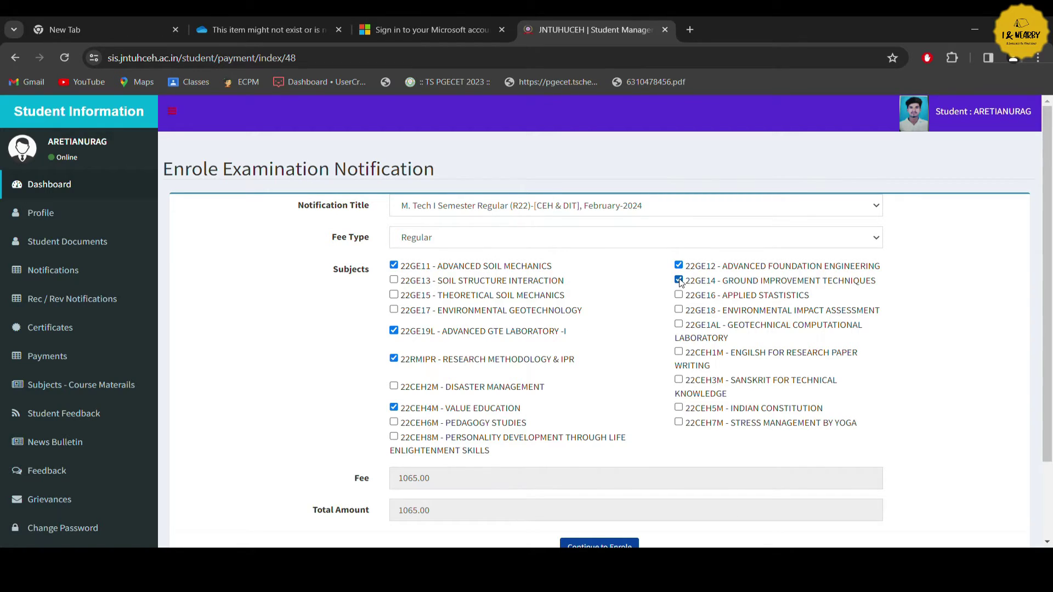
click(679, 310)
click(679, 326)
scroll(678, 331, down, 2)
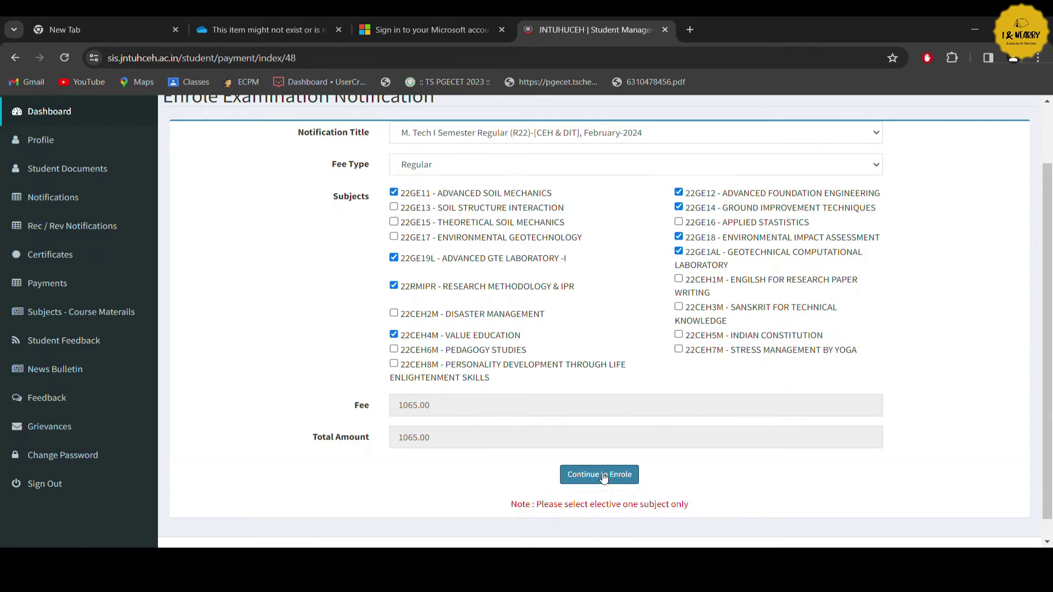
click(605, 474)
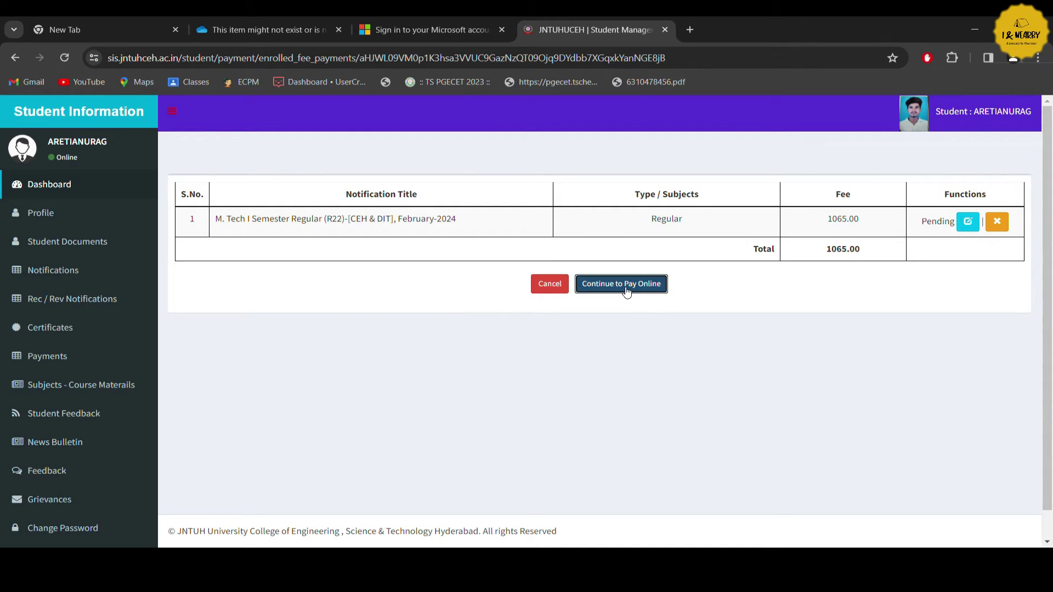
- Pay the 1065.00 exam fee online and bring up the UPI QR code
click(623, 290)
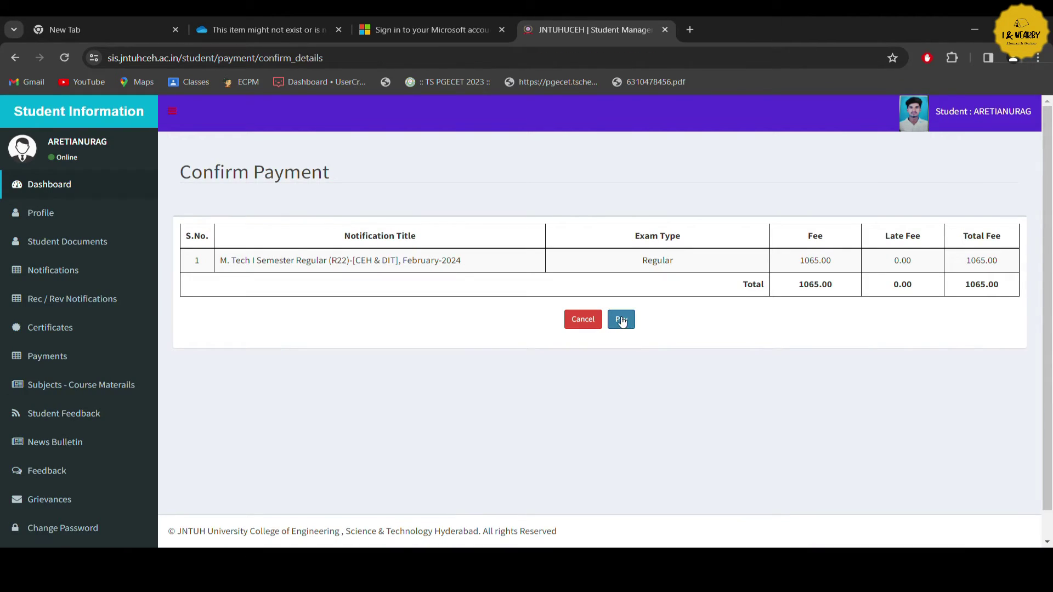
click(621, 320)
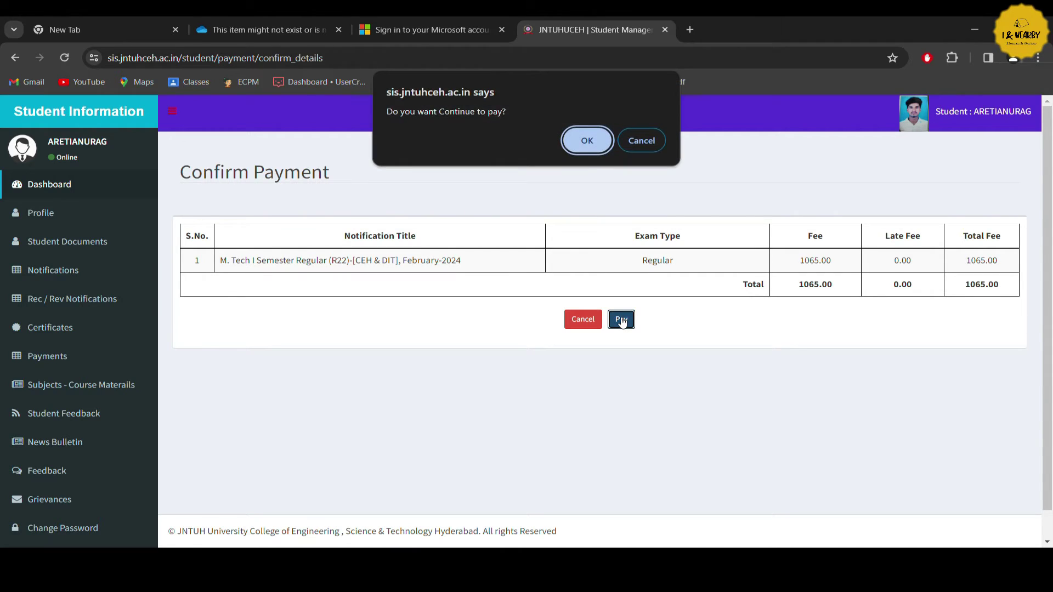
click(589, 147)
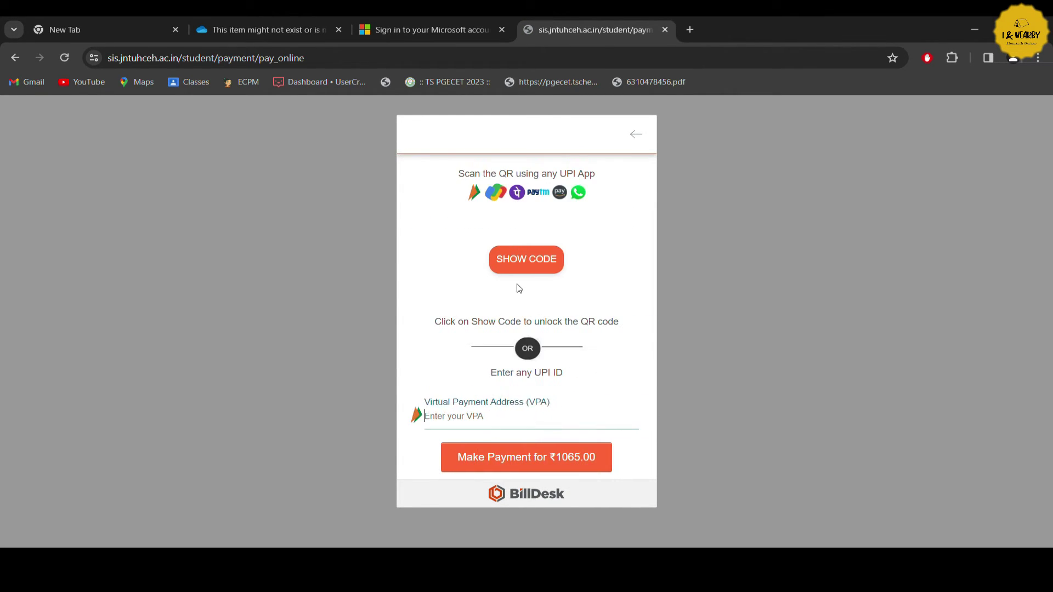
click(526, 260)
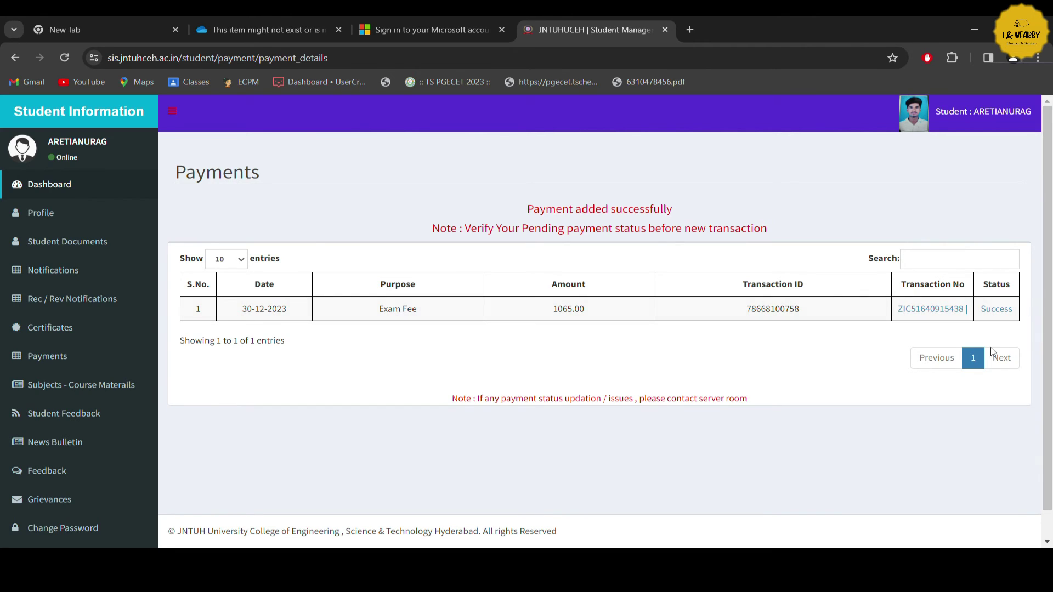
- View the fee details of the successful 1065.00 M. Tech I Semester payment
click(998, 311)
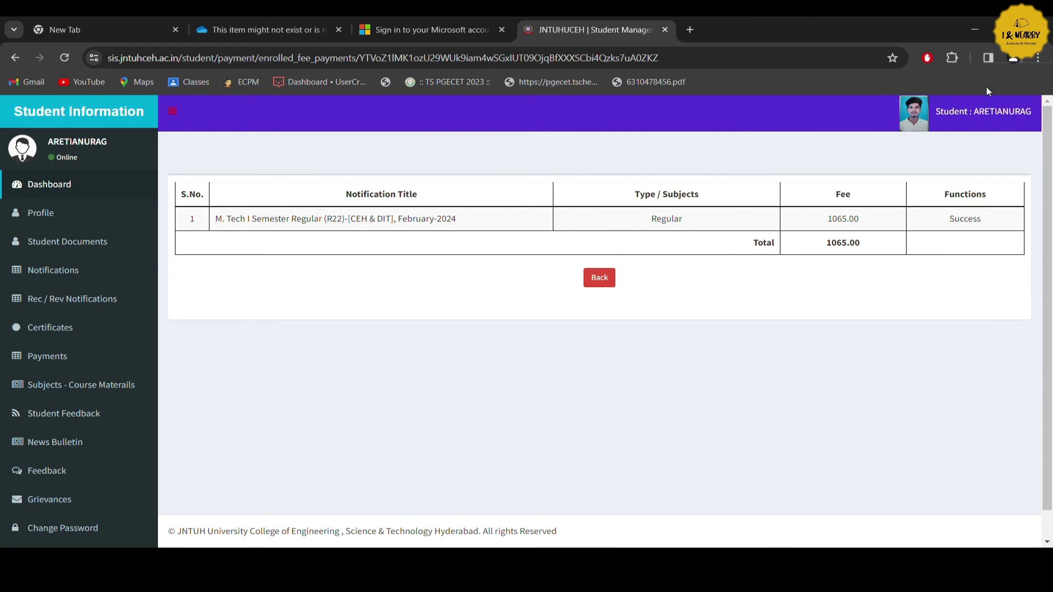
key(alt+Left)
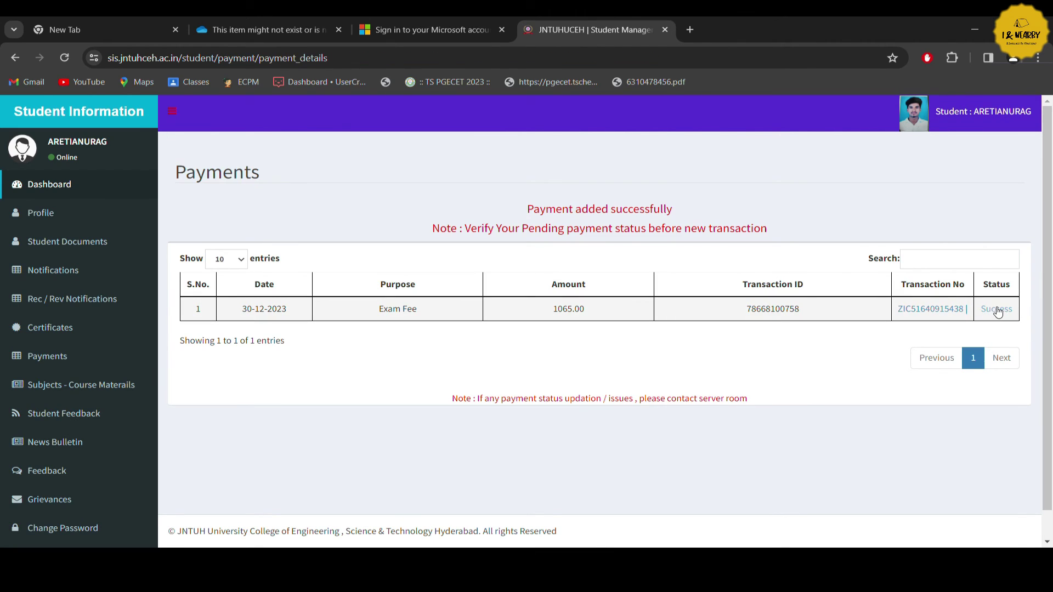
click(997, 310)
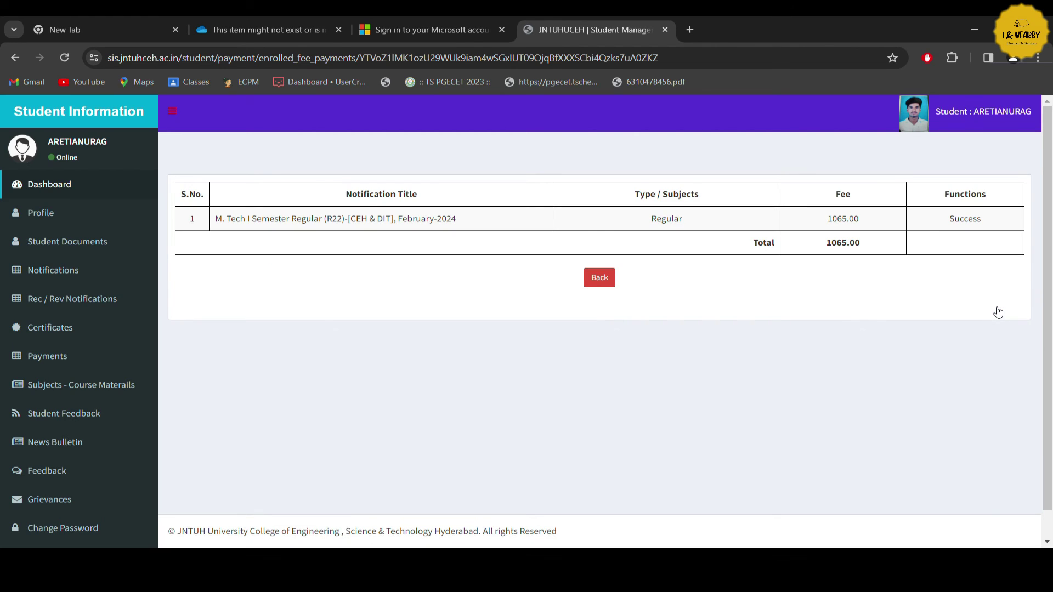